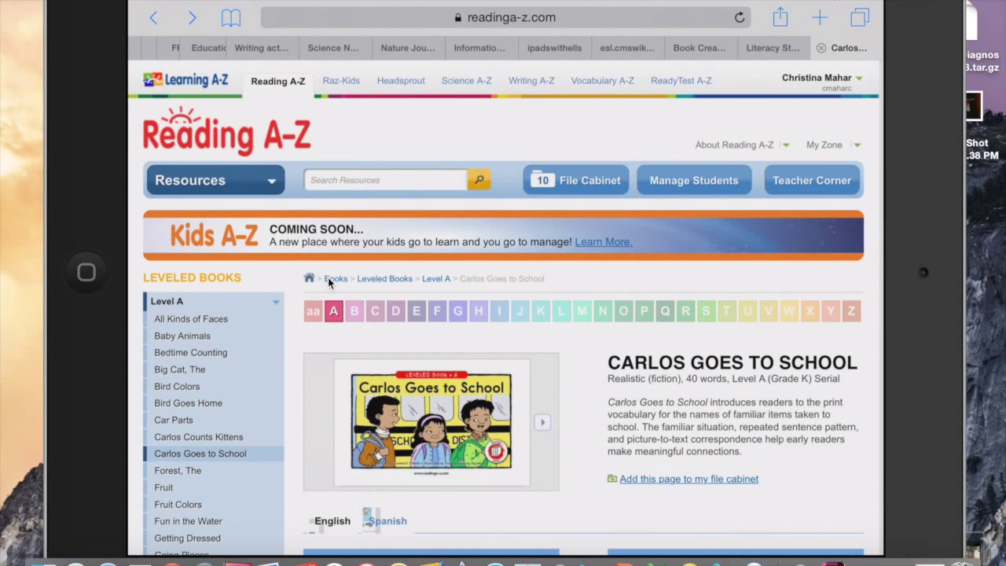
Step: Scroll down to Book Resources and open the Single-Sided Book of Carlos Goes to School
scroll(327, 278, down, 3)
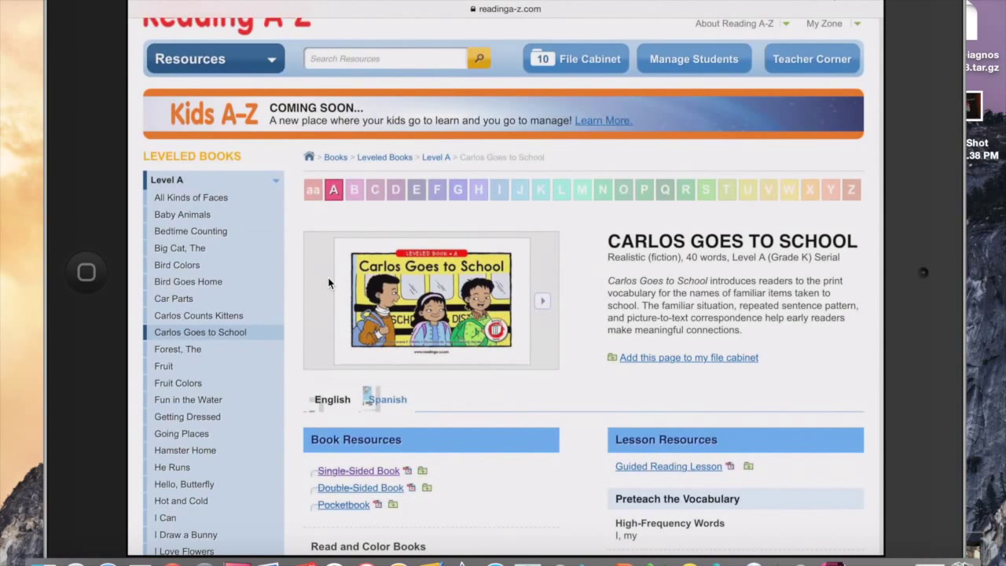
scroll(328, 282, down, 2)
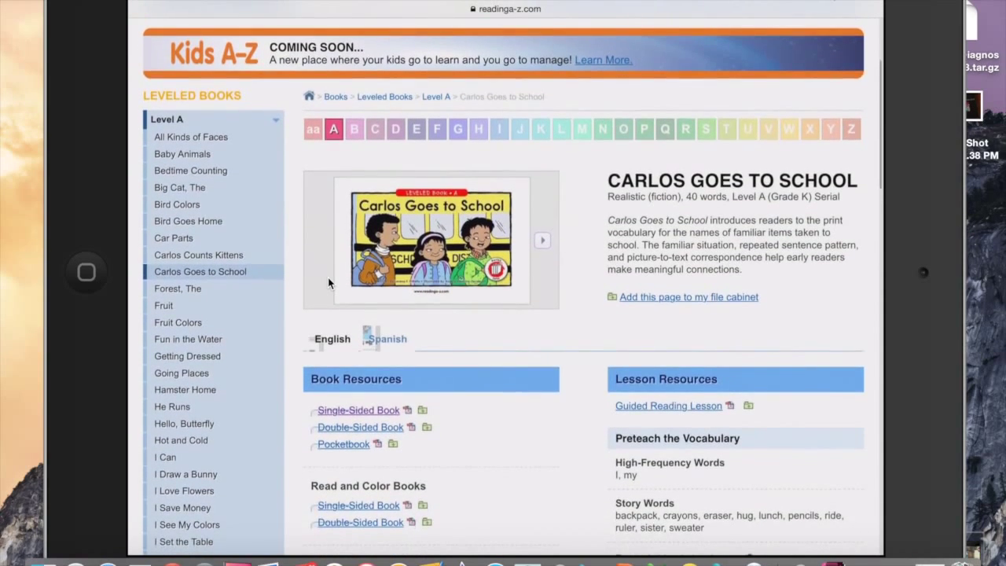
scroll(328, 283, down, 4)
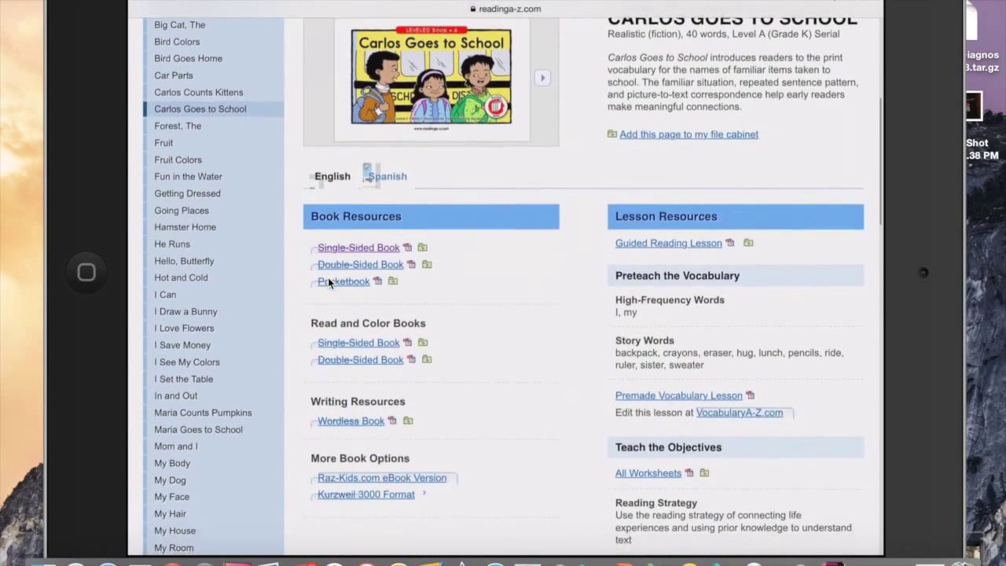
scroll(327, 277, up, 2)
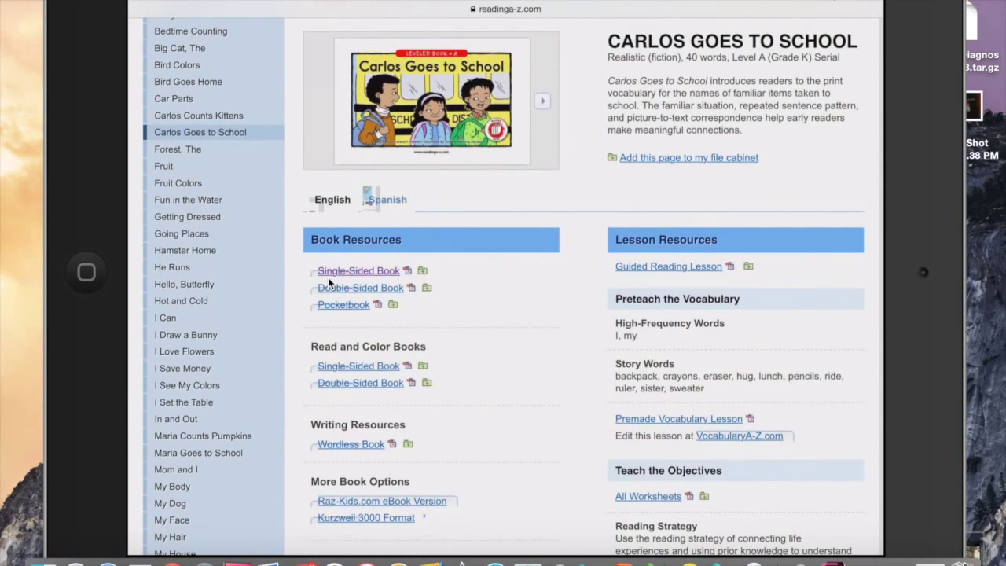
scroll(328, 279, down, 1)
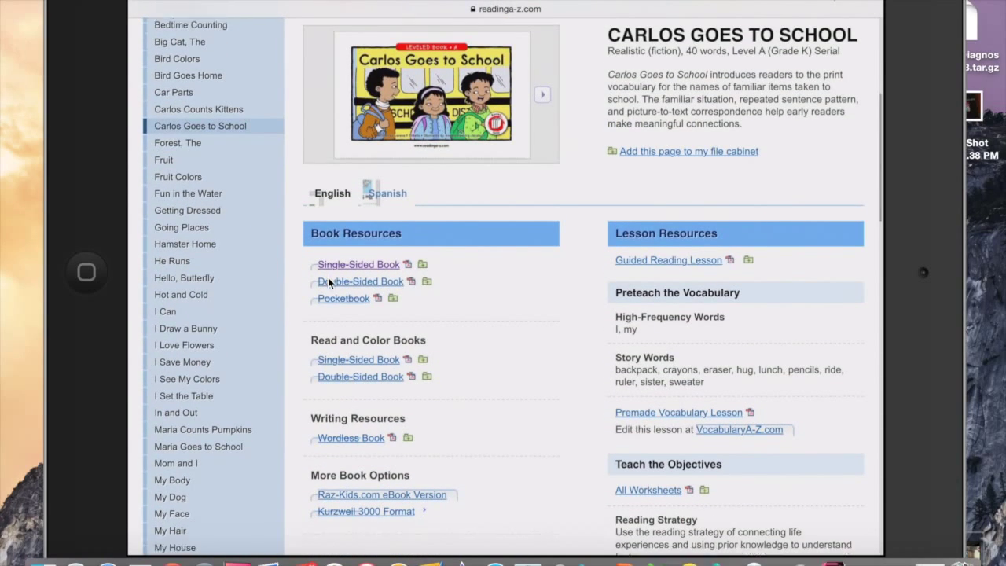
scroll(328, 277, up, 2)
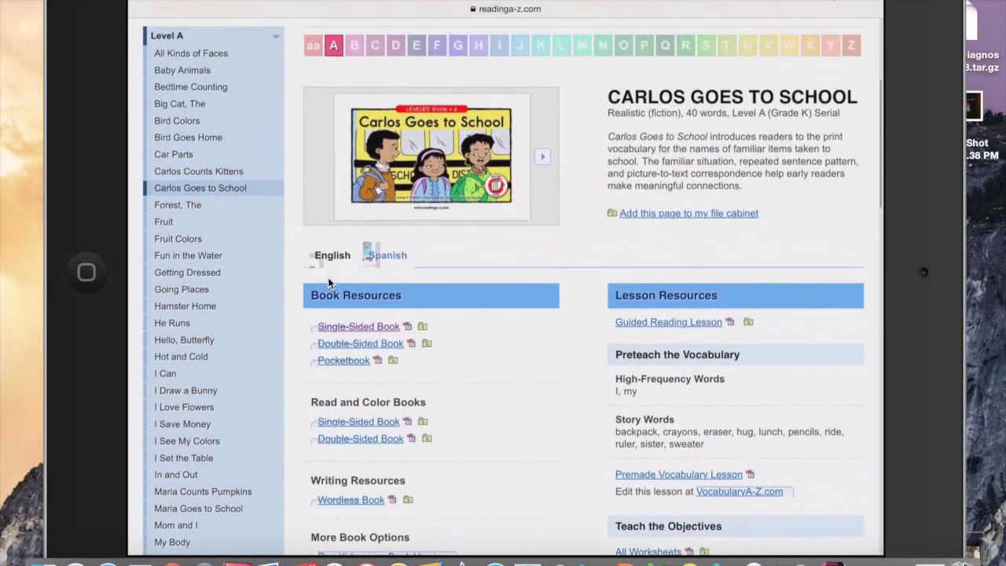
scroll(328, 277, down, 1)
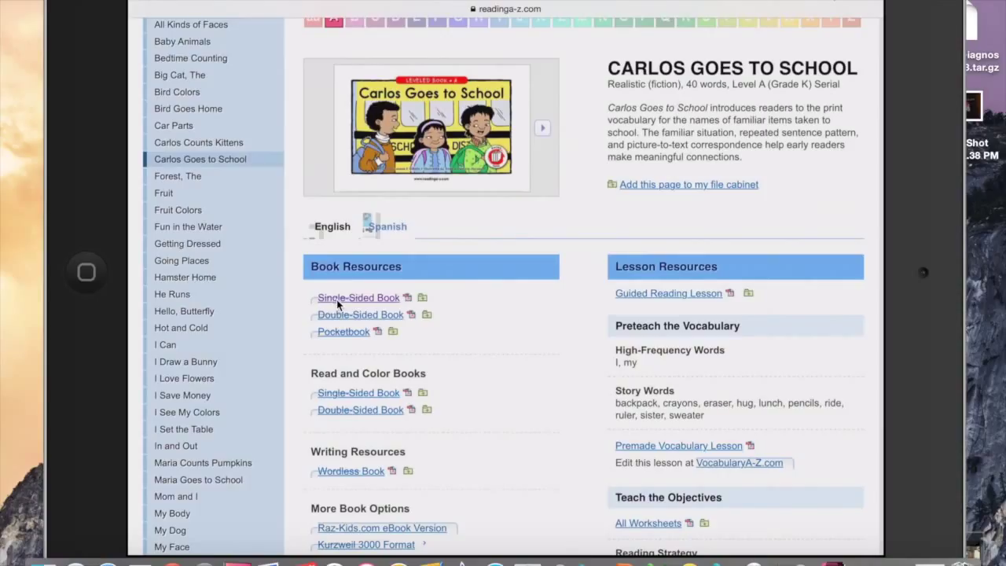
click(336, 300)
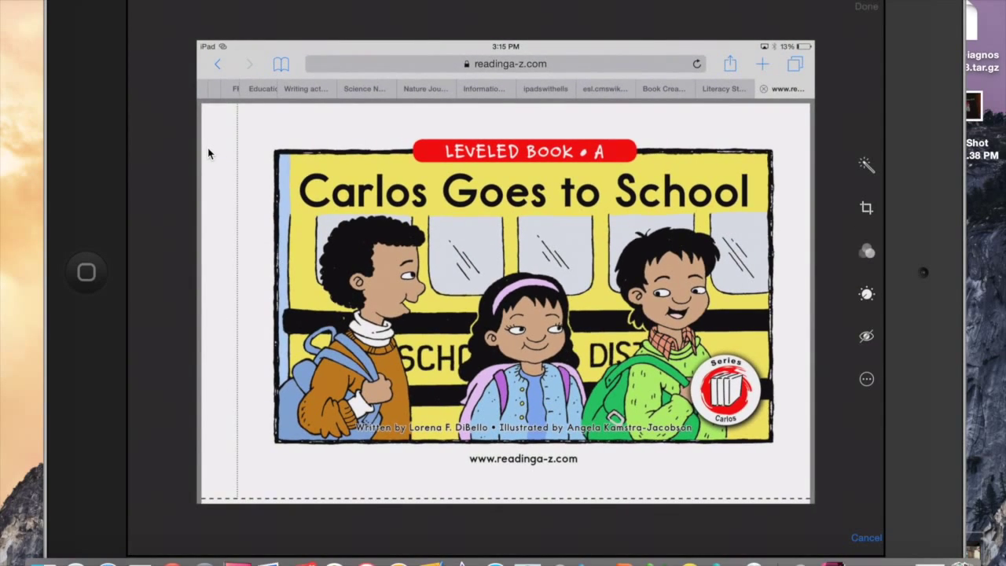
Step: Start cropping the Carlos Goes to School cover screenshot in Photos
click(868, 209)
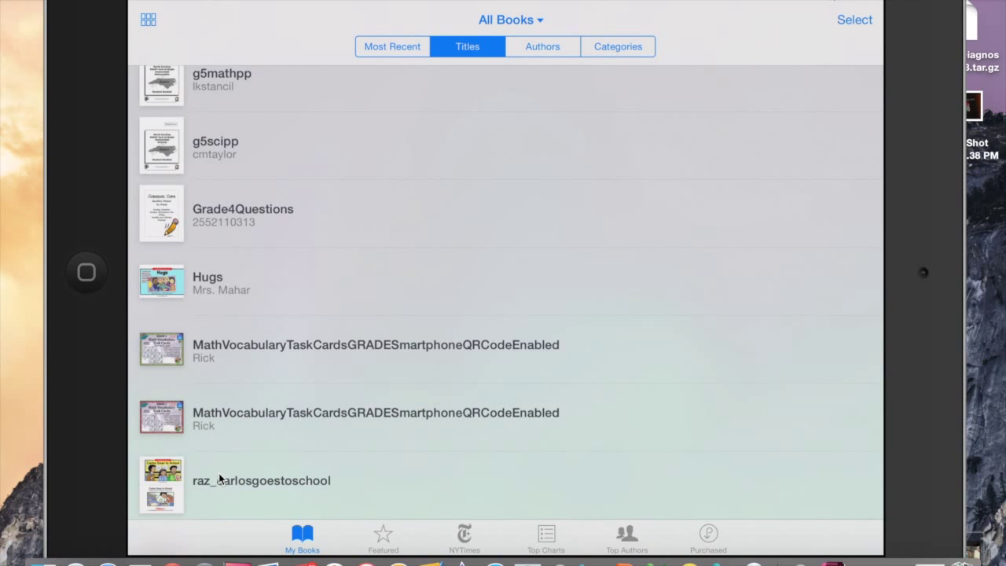
Step: Open raz_carlosgoestoschool in iBooks and zoom the page to fill the width
click(220, 476)
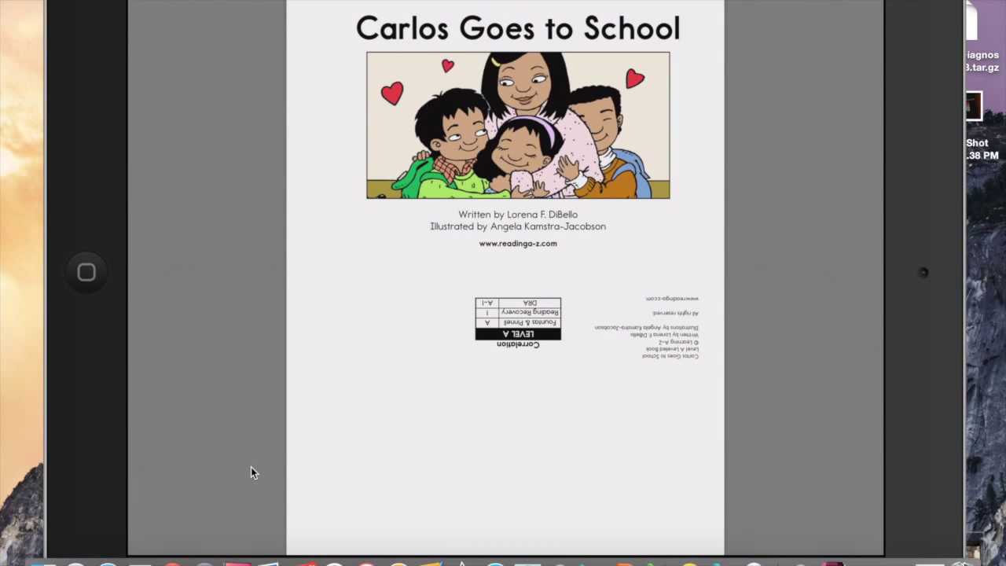
double_click(251, 471)
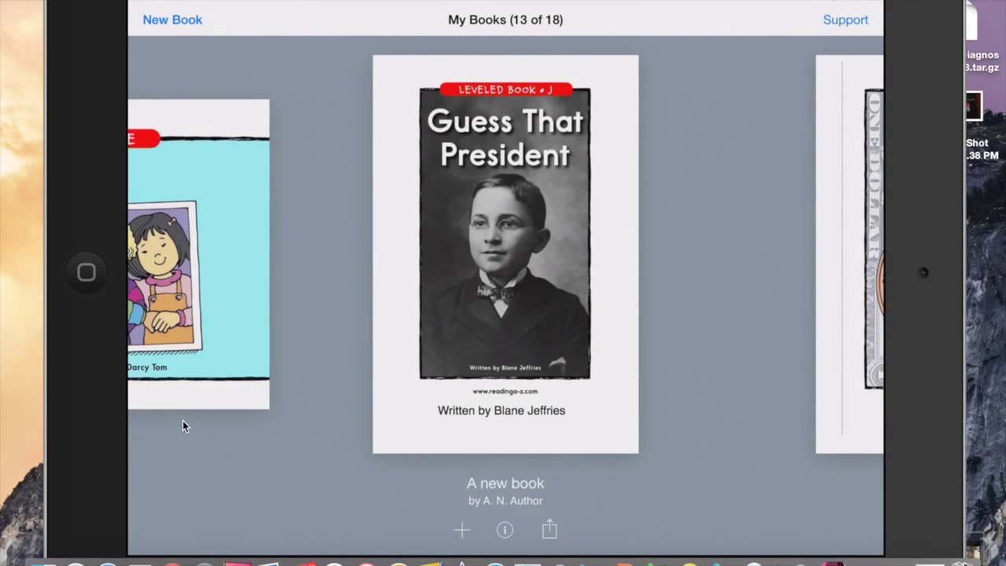
Step: Create a new Landscape (4:3) book in Book Creator
click(163, 42)
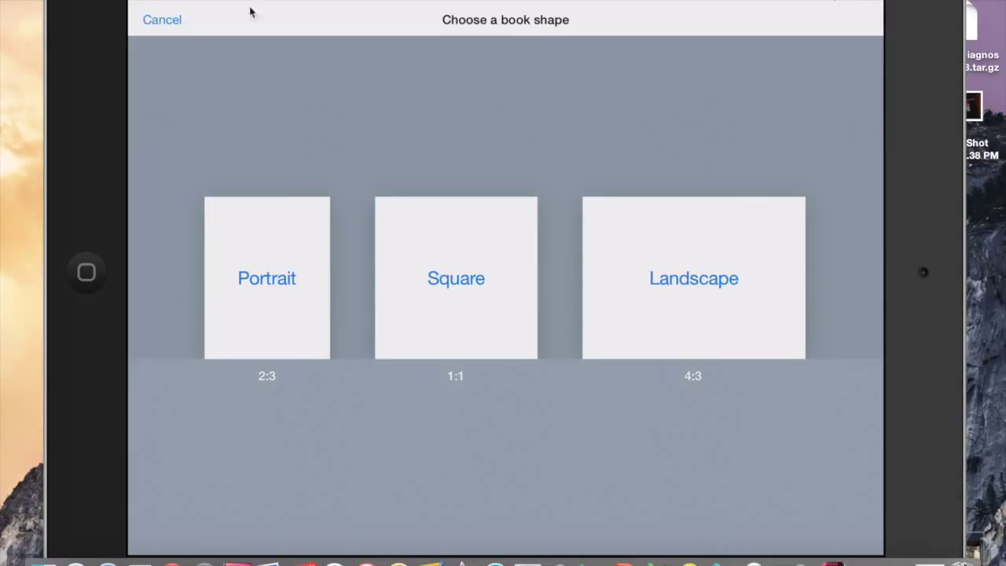
click(701, 309)
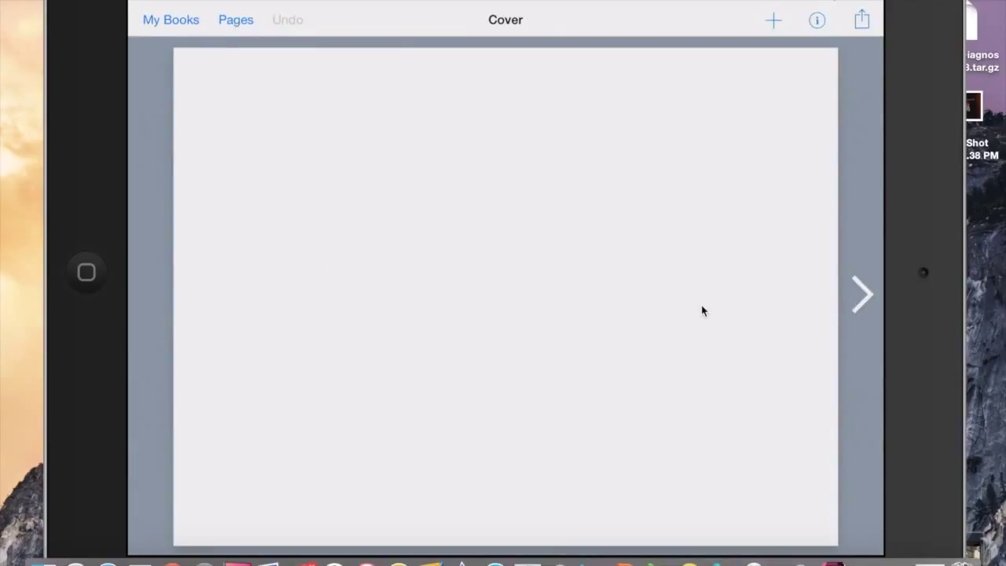
Step: Insert the Carlos Goes to School cover screenshot from Photos > Moments onto the cover page
click(769, 31)
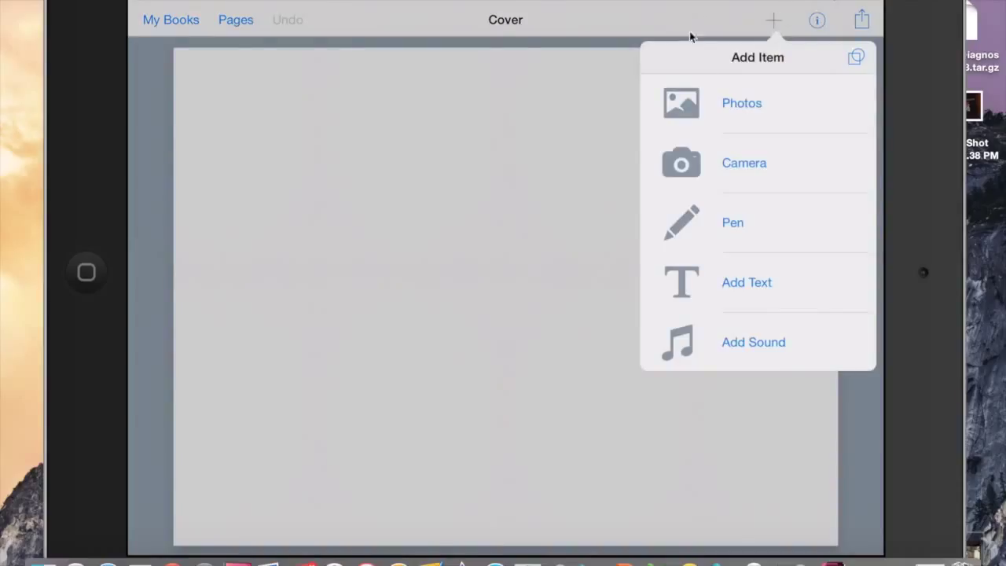
click(719, 117)
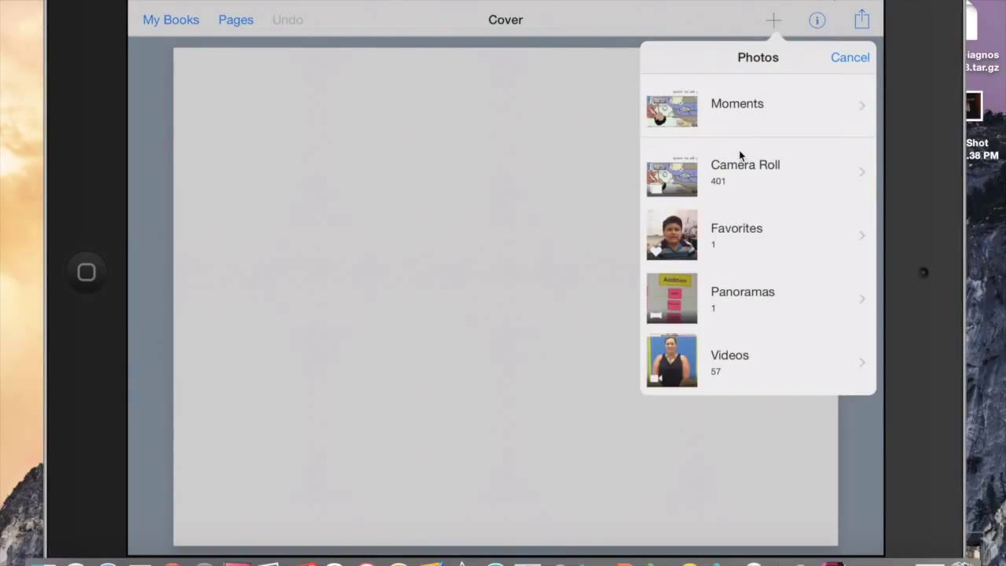
click(739, 125)
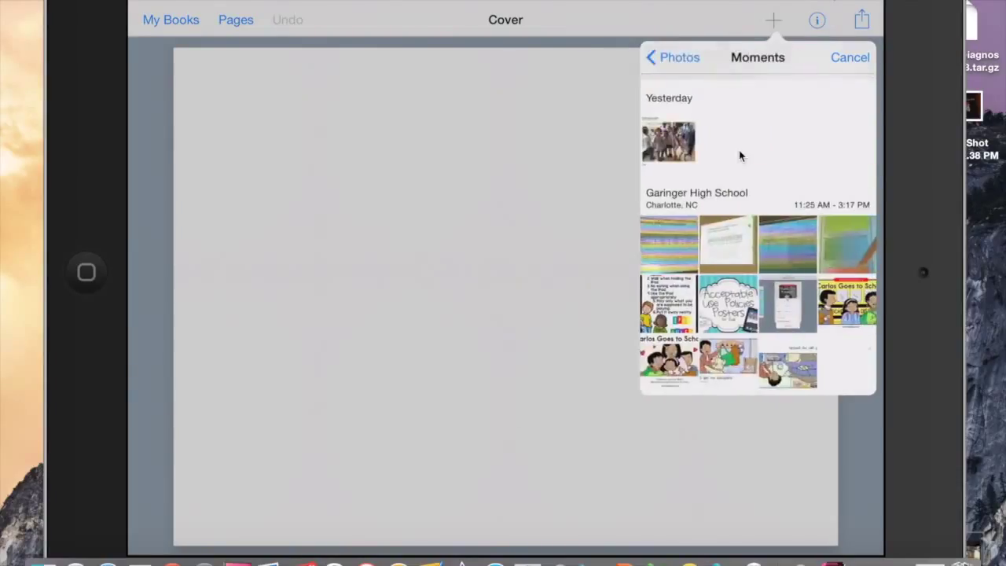
scroll(738, 155, down, 2)
click(853, 315)
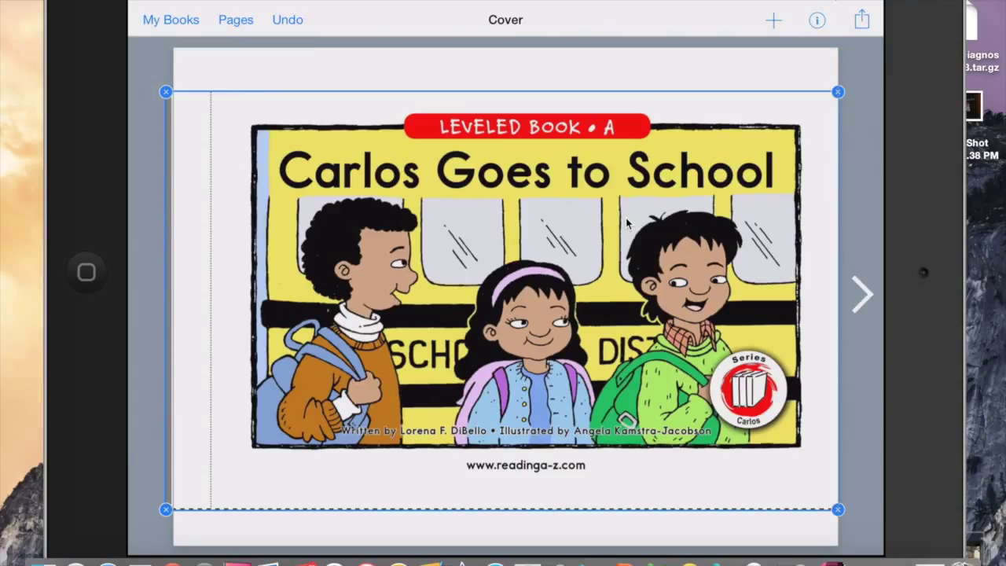
Step: Advance from the cover to the blank Page 2
click(864, 306)
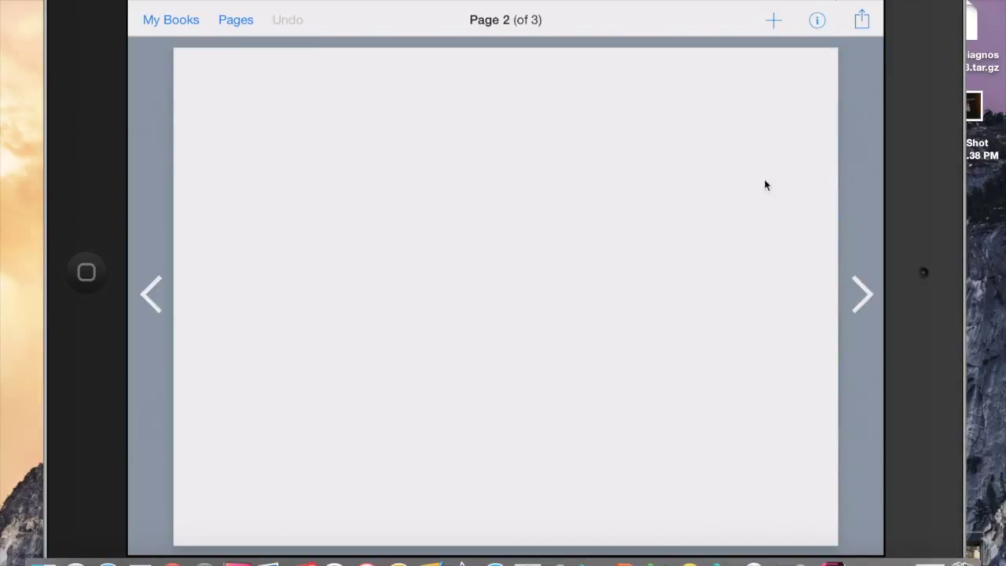
Step: Add the Carlos Goes to School title-page screenshot from Photos > Moments to page 2
click(773, 20)
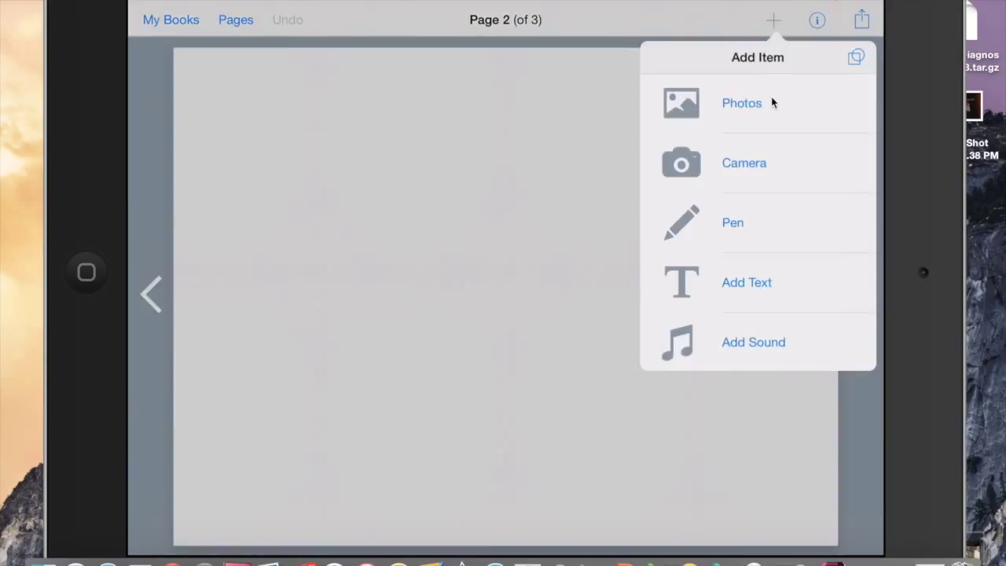
click(771, 105)
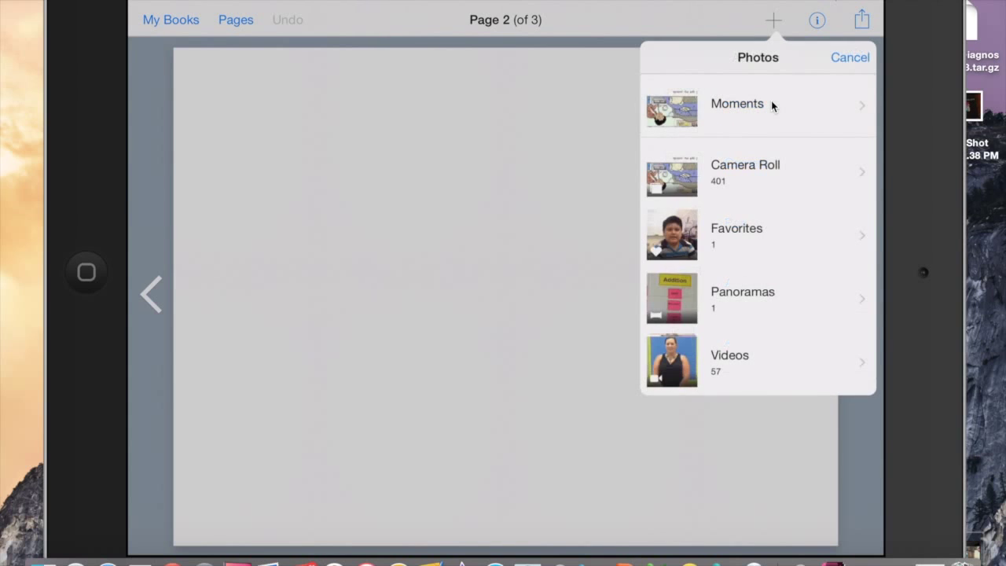
click(771, 103)
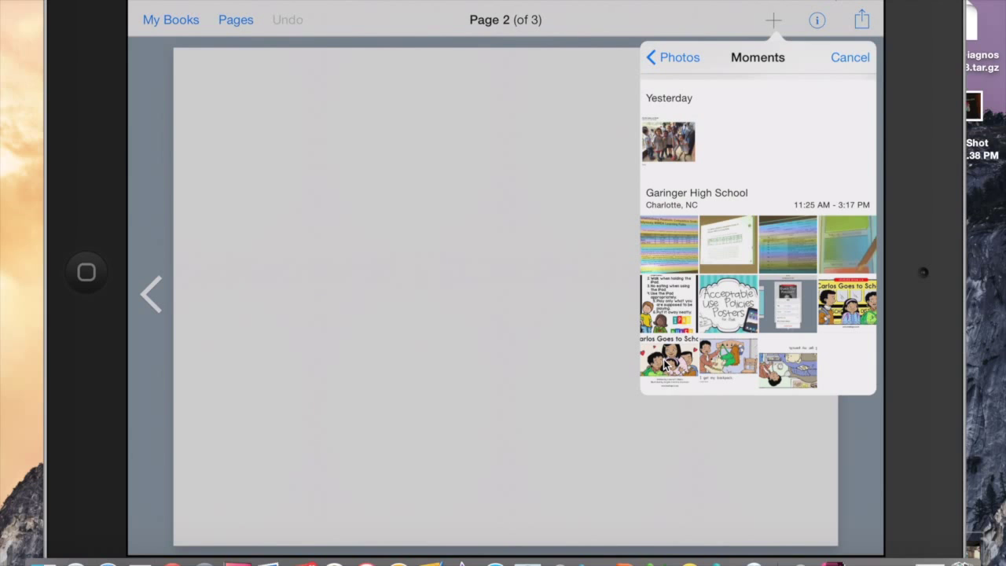
click(665, 363)
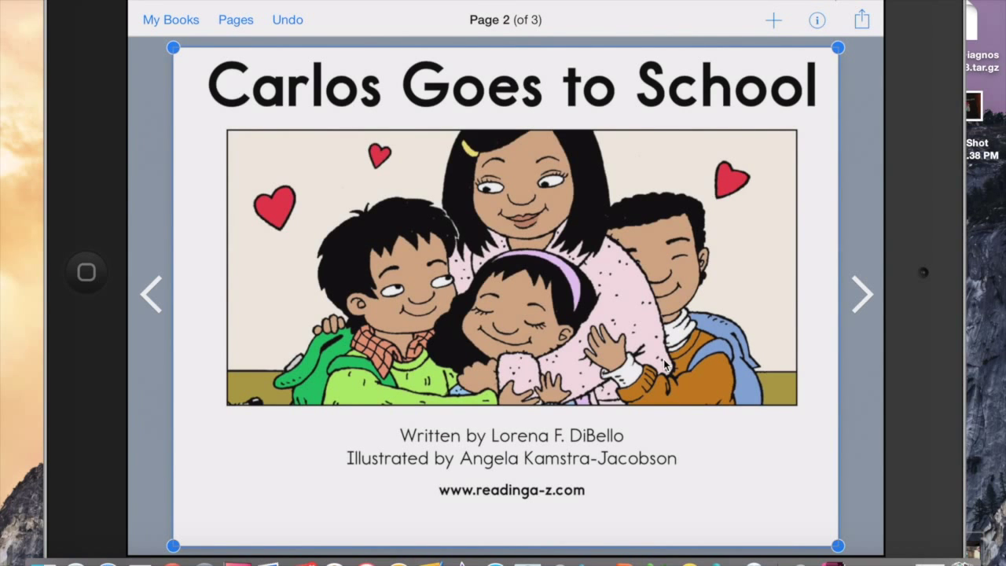
Step: Lock the title-page picture in place and return to the My Books shelf
click(468, 88)
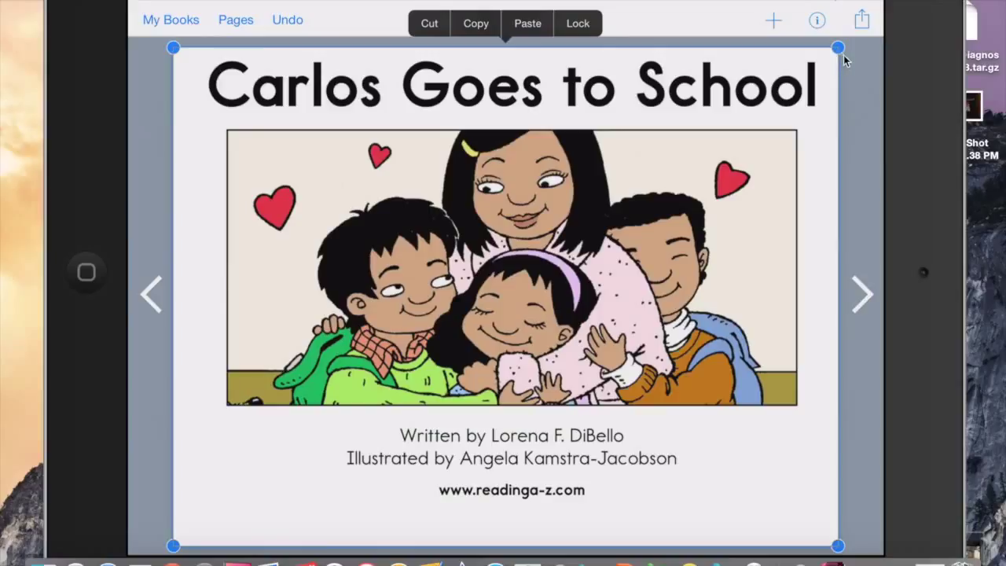
click(577, 23)
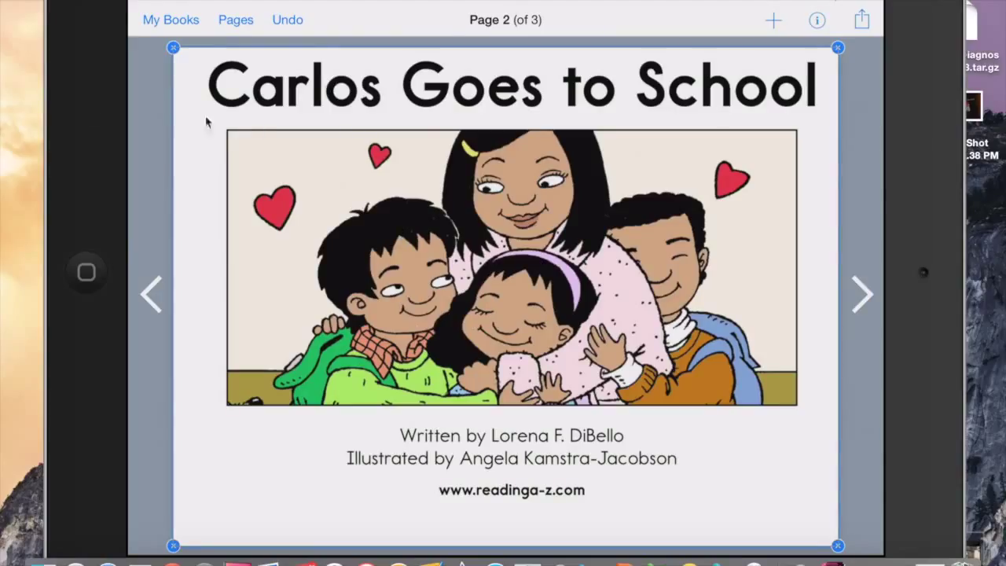
click(171, 20)
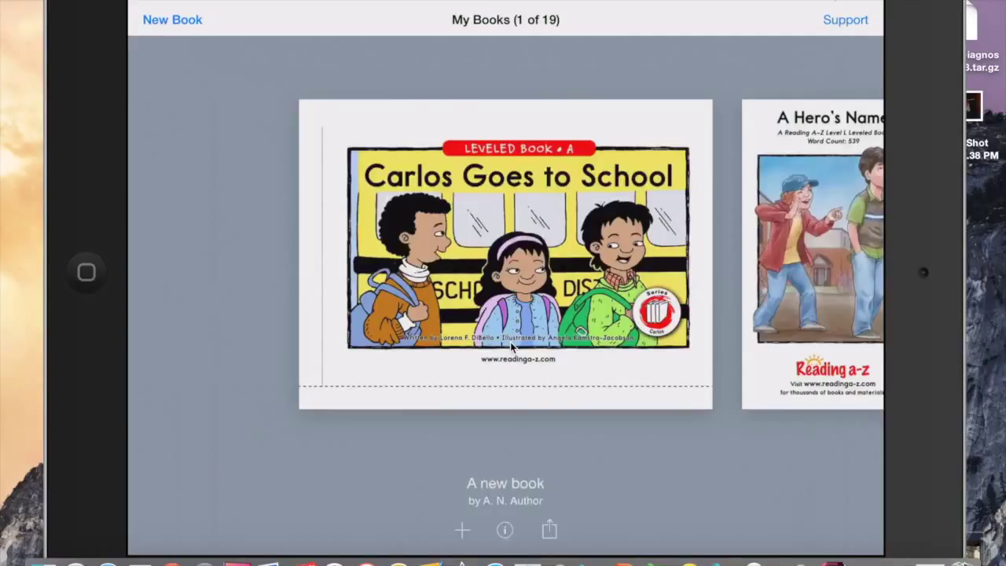
Step: Look over the export and new-book menus without choosing anything, then dismiss the Low Battery alert
click(549, 531)
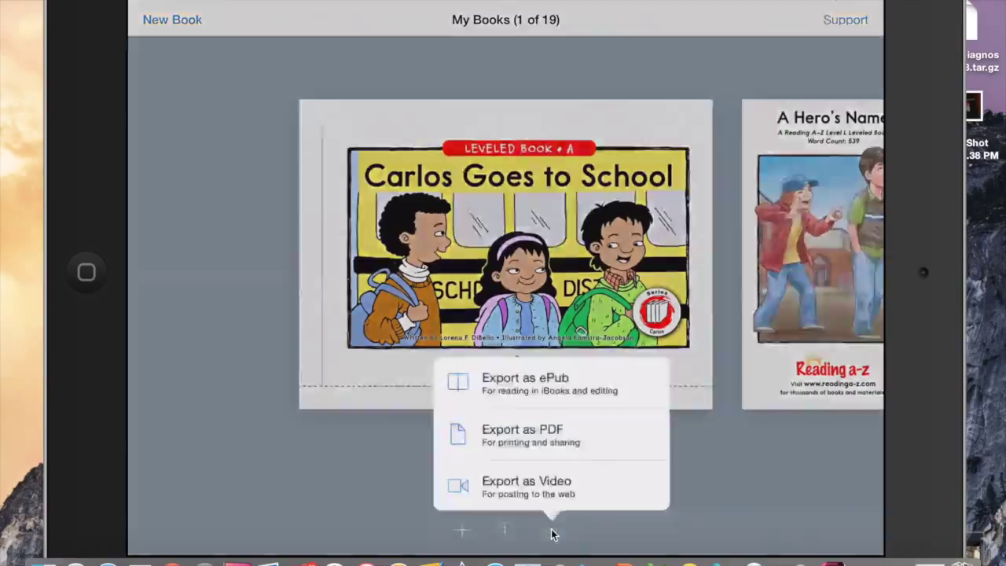
click(550, 531)
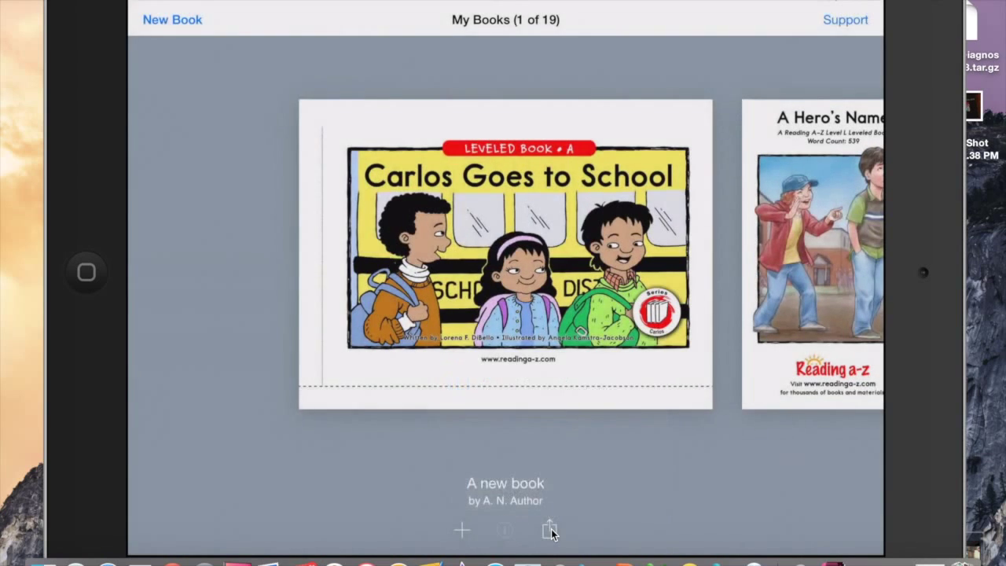
click(550, 532)
click(461, 530)
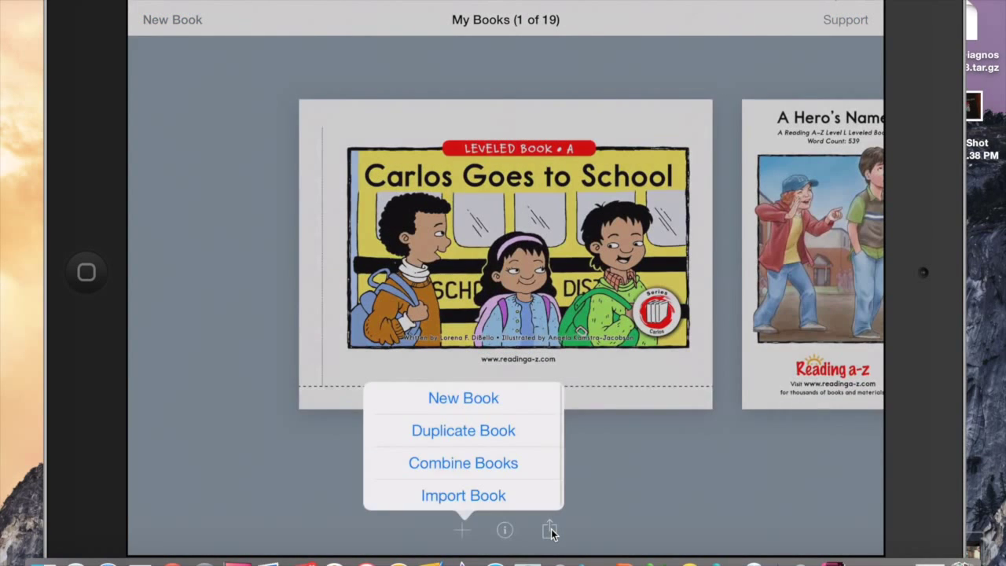
click(550, 531)
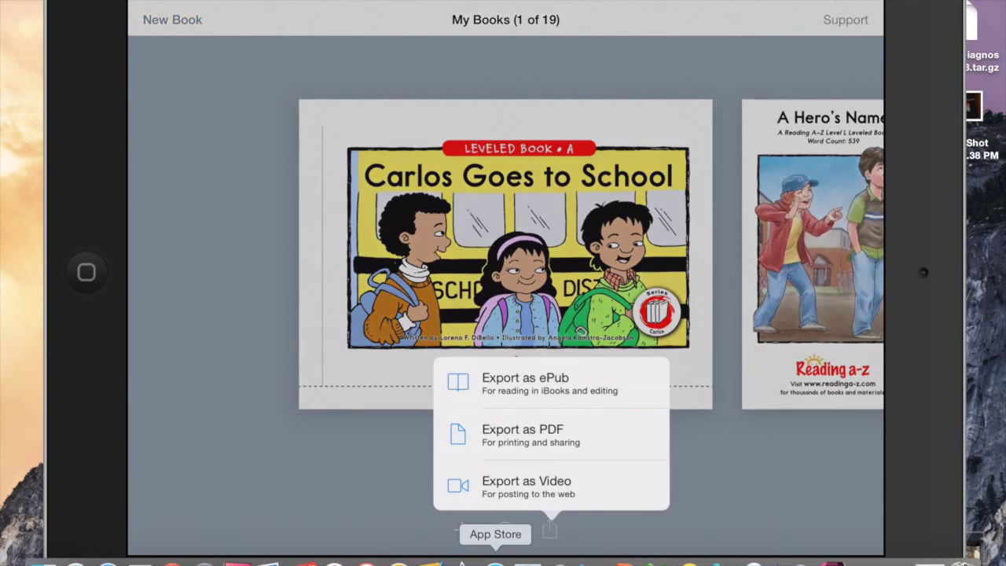
click(550, 531)
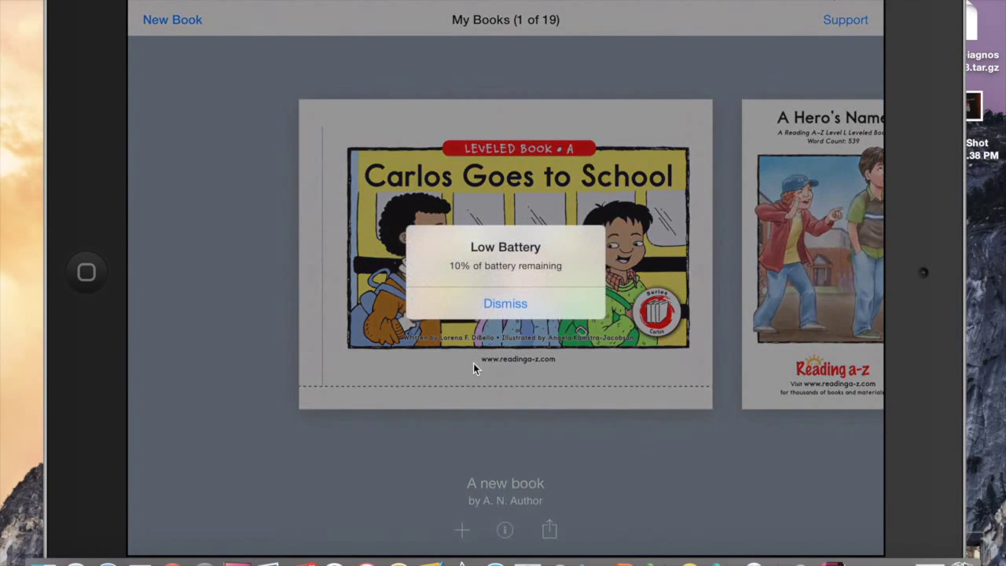
click(498, 313)
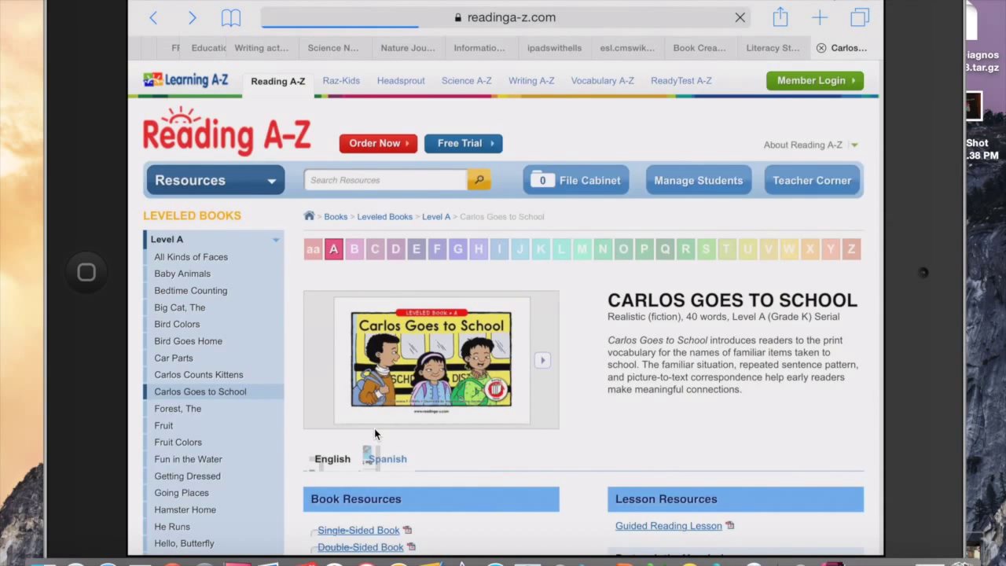
Step: Scroll the Carlos Goes to School page down to the Comprehension Quiz under Assessment Resources
scroll(440, 393, down, 15)
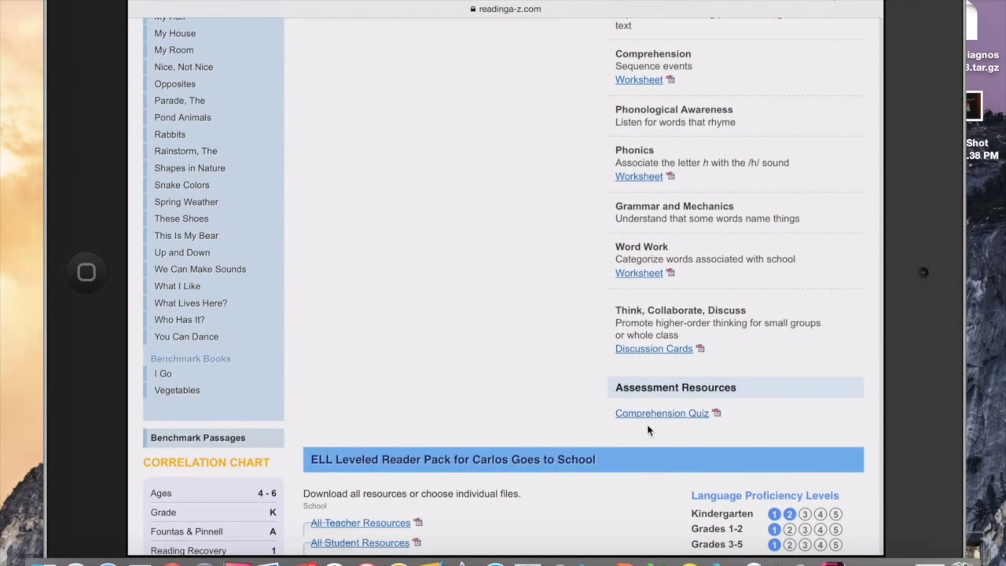
scroll(652, 428, up, 6)
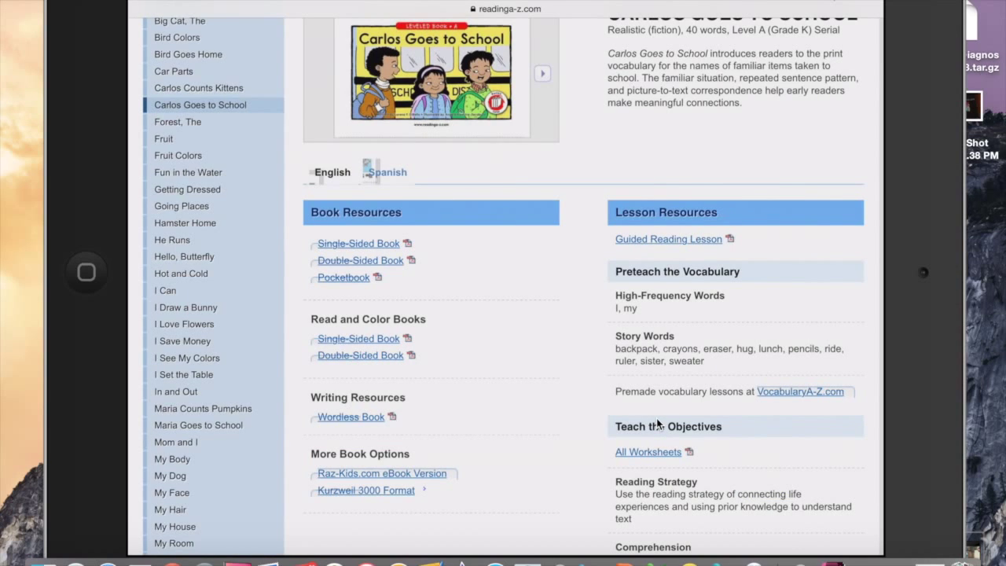
scroll(657, 419, down, 10)
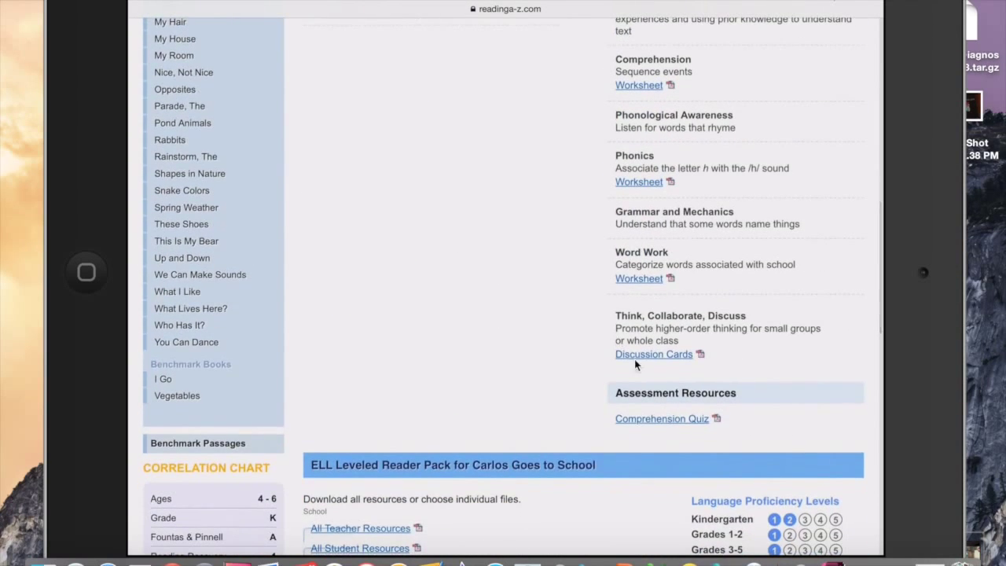